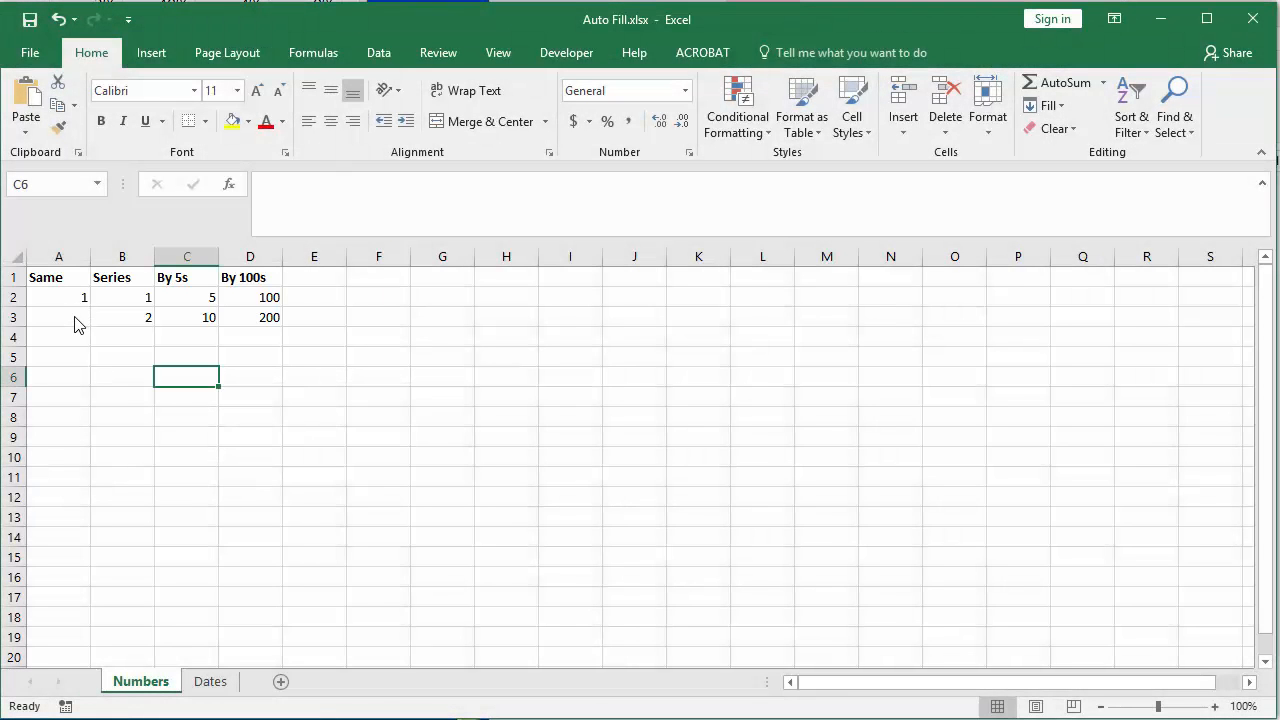
{"action": "left_click", "coordinate": [74, 316]}
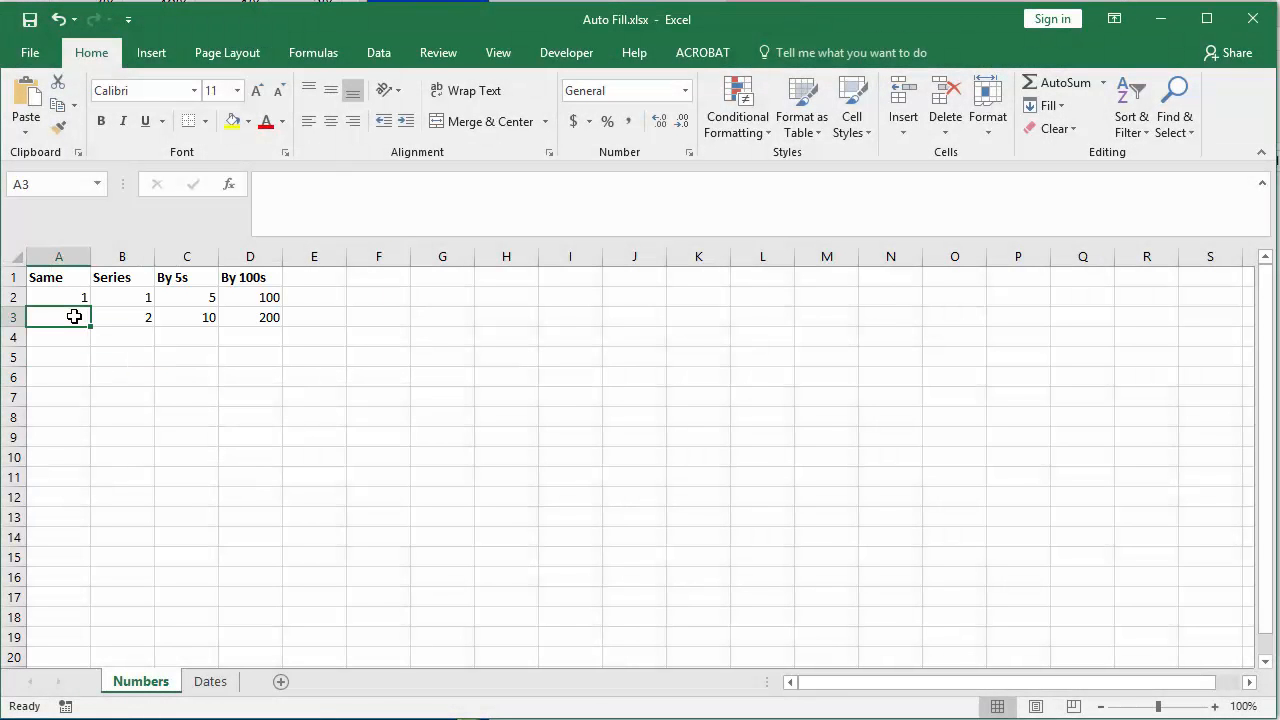
{"action": "type", "text": "1"}
{"action": "key", "text": "Return"}
{"action": "type", "text": "1"}
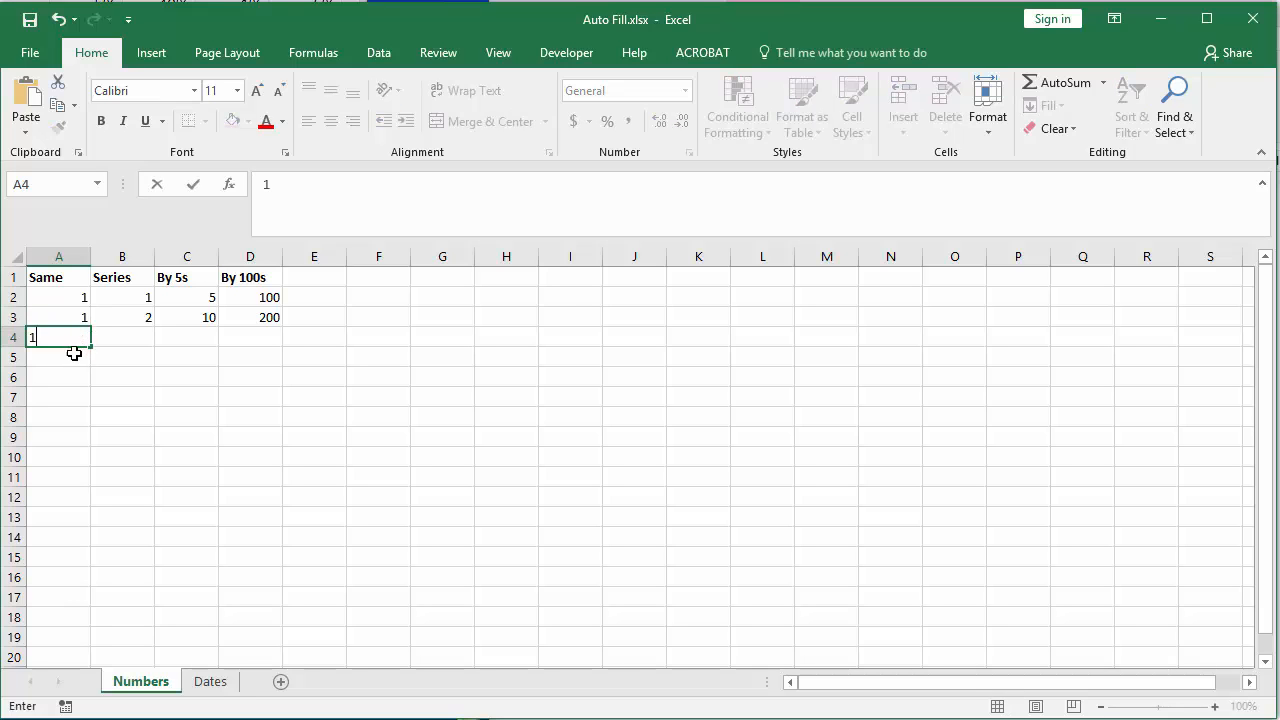
{"action": "key", "text": "Return"}
{"action": "type", "text": "1"}
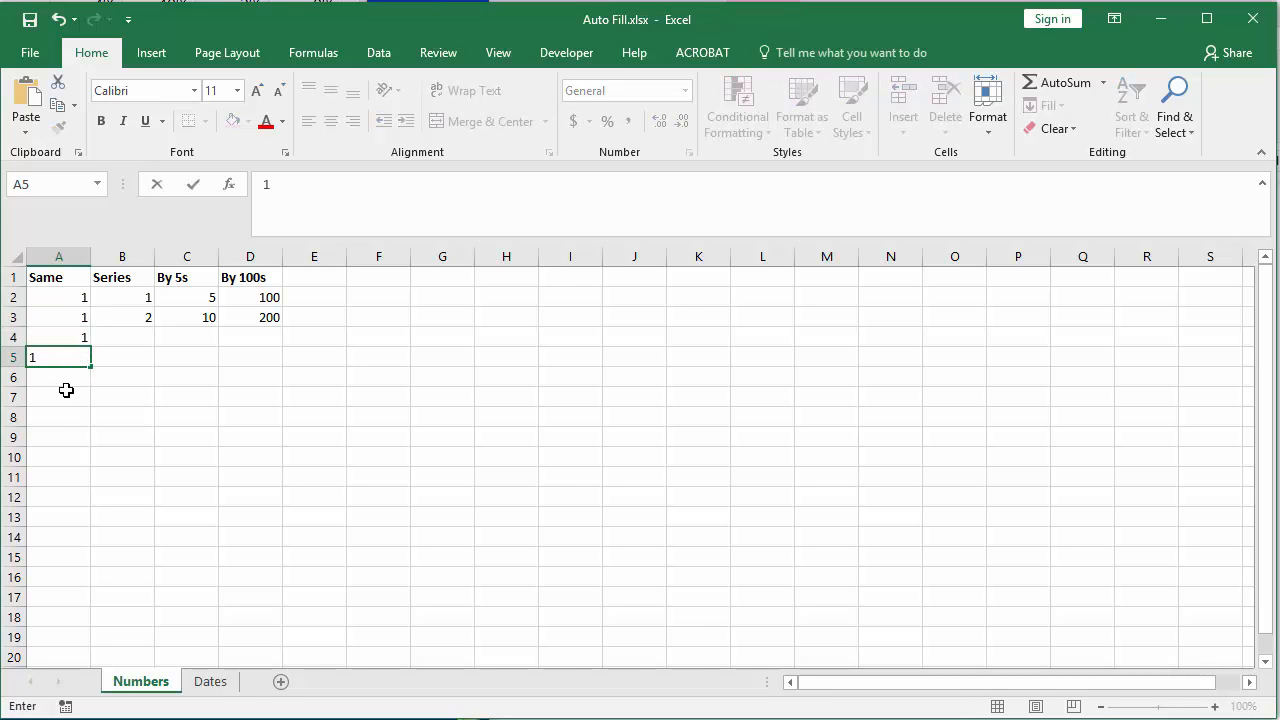
{"action": "key", "text": "Return"}
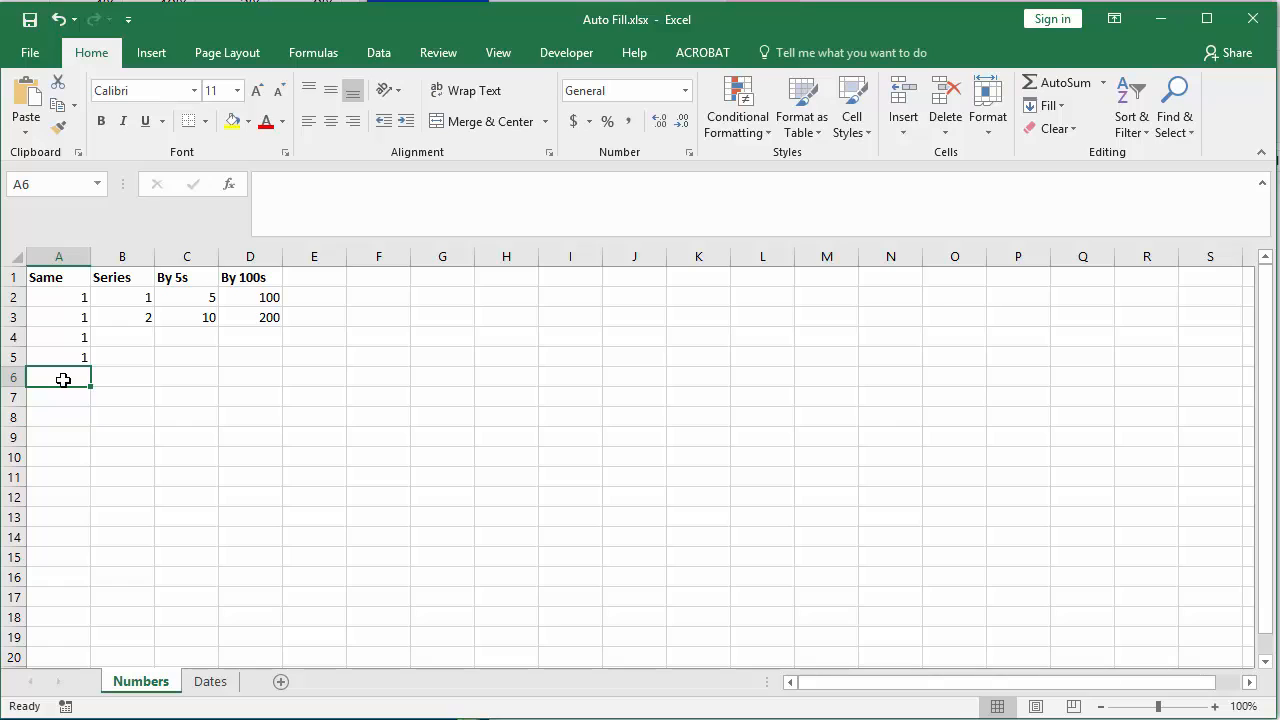
{"action": "left_click_drag", "start_coordinate": [63, 379], "coordinate": [62, 316]}
{"action": "key", "text": "Delete"}
Auto fill the 1 in A2 down through A10, and extend the Series pattern from B2:B3 down through B10.
{"action": "left_click", "coordinate": [64, 297]}
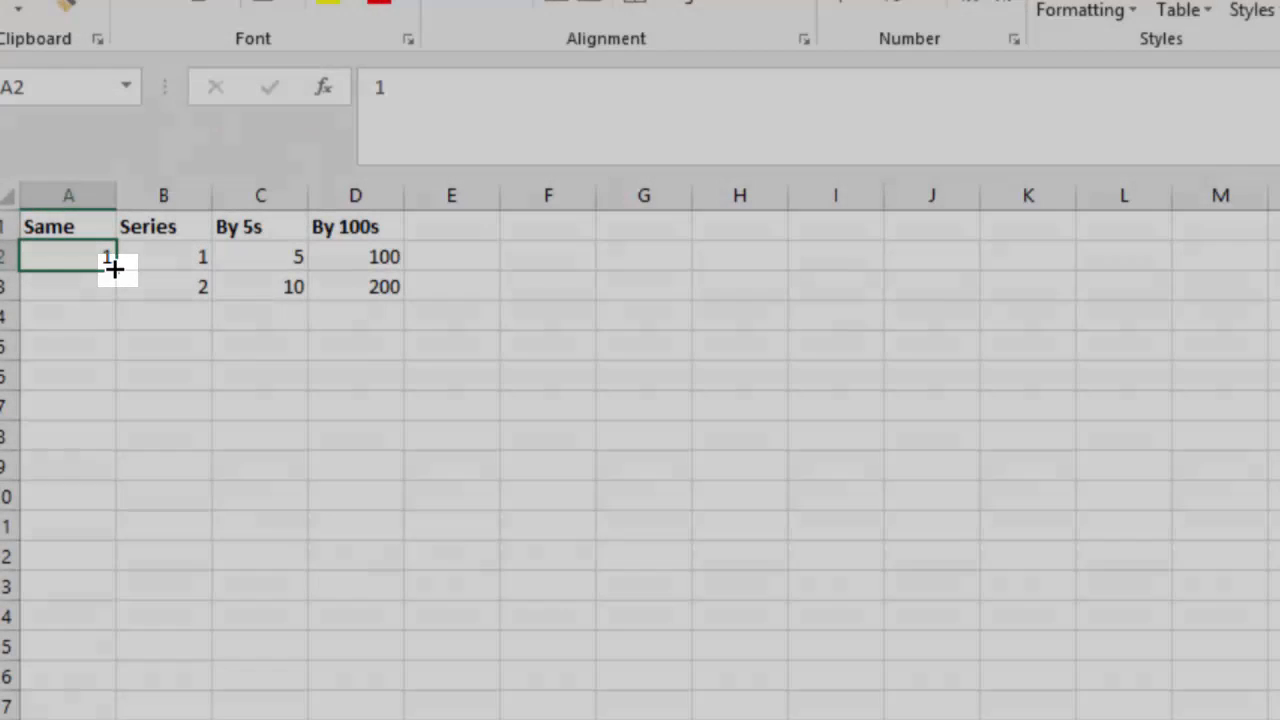
{"action": "left_click_drag", "start_coordinate": [115, 269], "coordinate": [115, 509]}
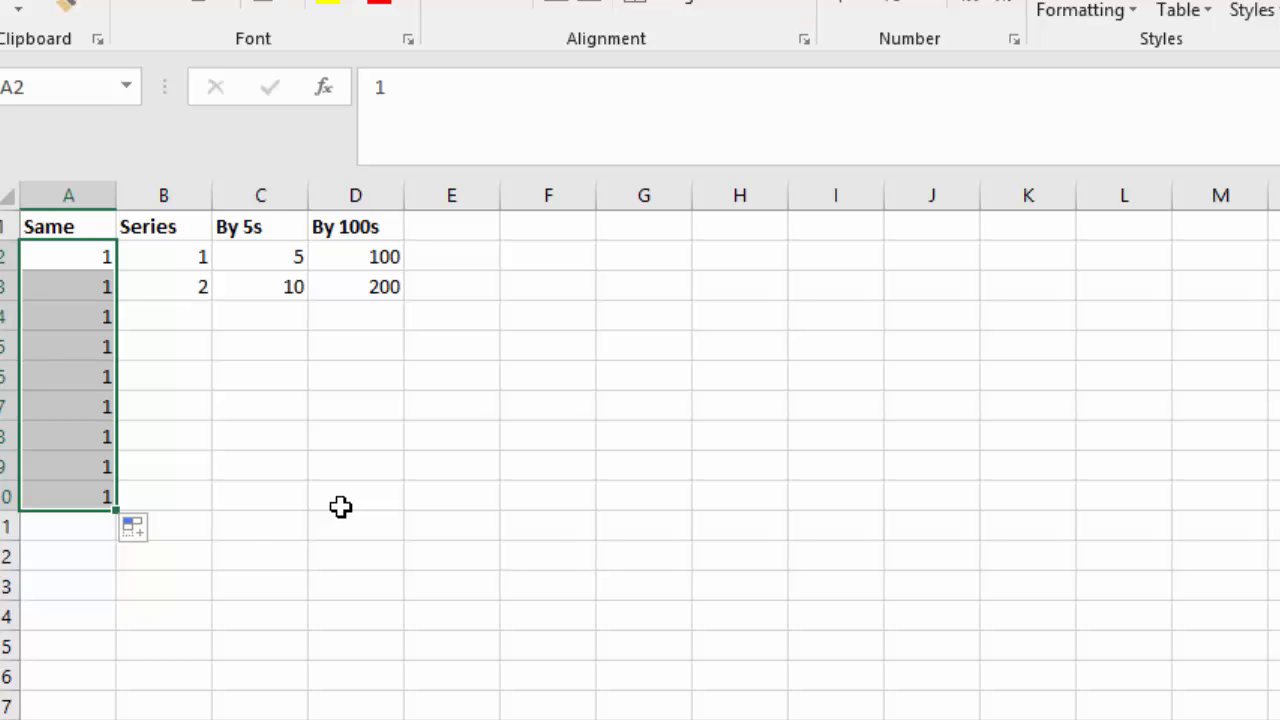
{"action": "left_click_drag", "start_coordinate": [177, 259], "coordinate": [178, 285]}
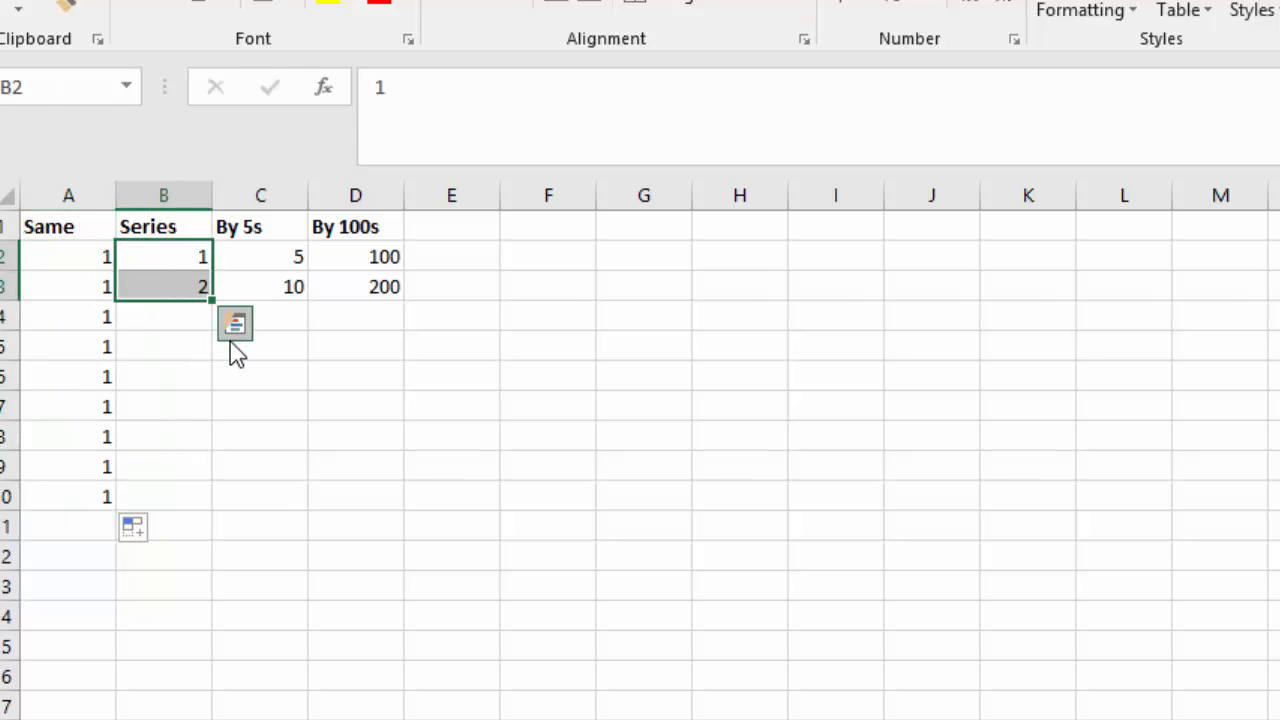
{"action": "left_click_drag", "start_coordinate": [210, 302], "coordinate": [207, 513]}
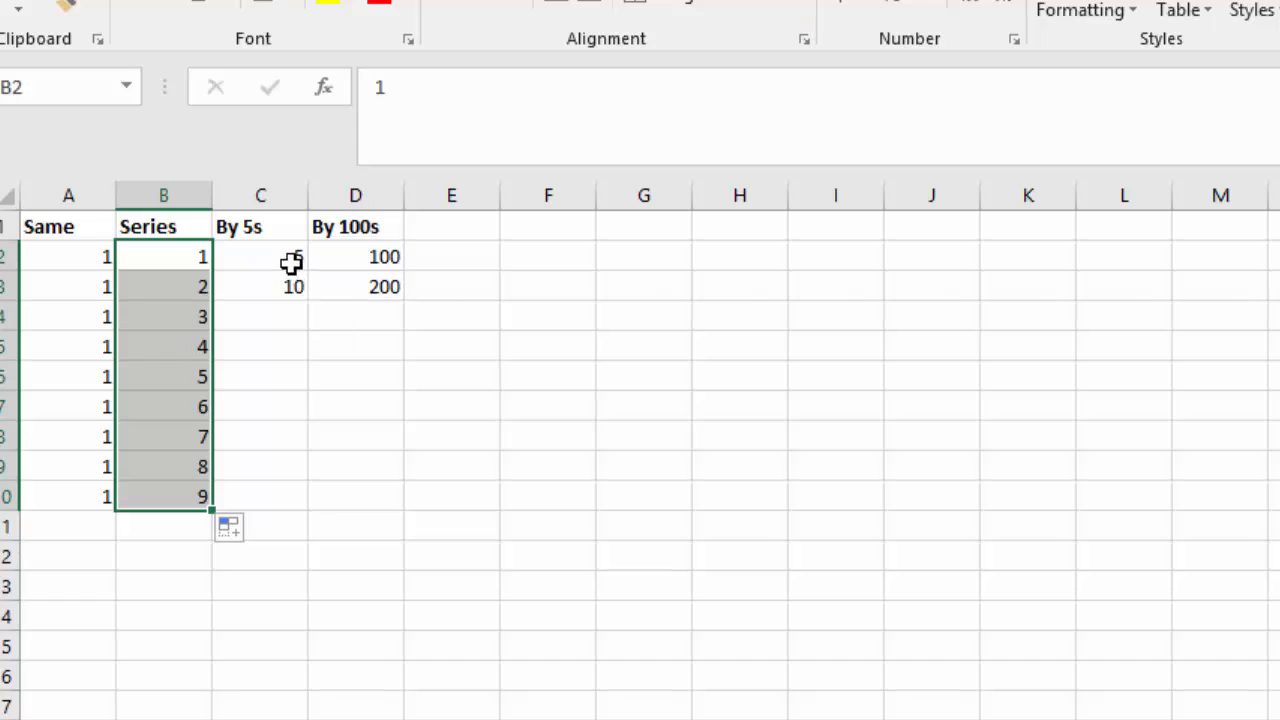
Extend the By 5s and By 100s patterns from their first two values down through row 10.
{"action": "left_click_drag", "start_coordinate": [286, 256], "coordinate": [297, 500]}
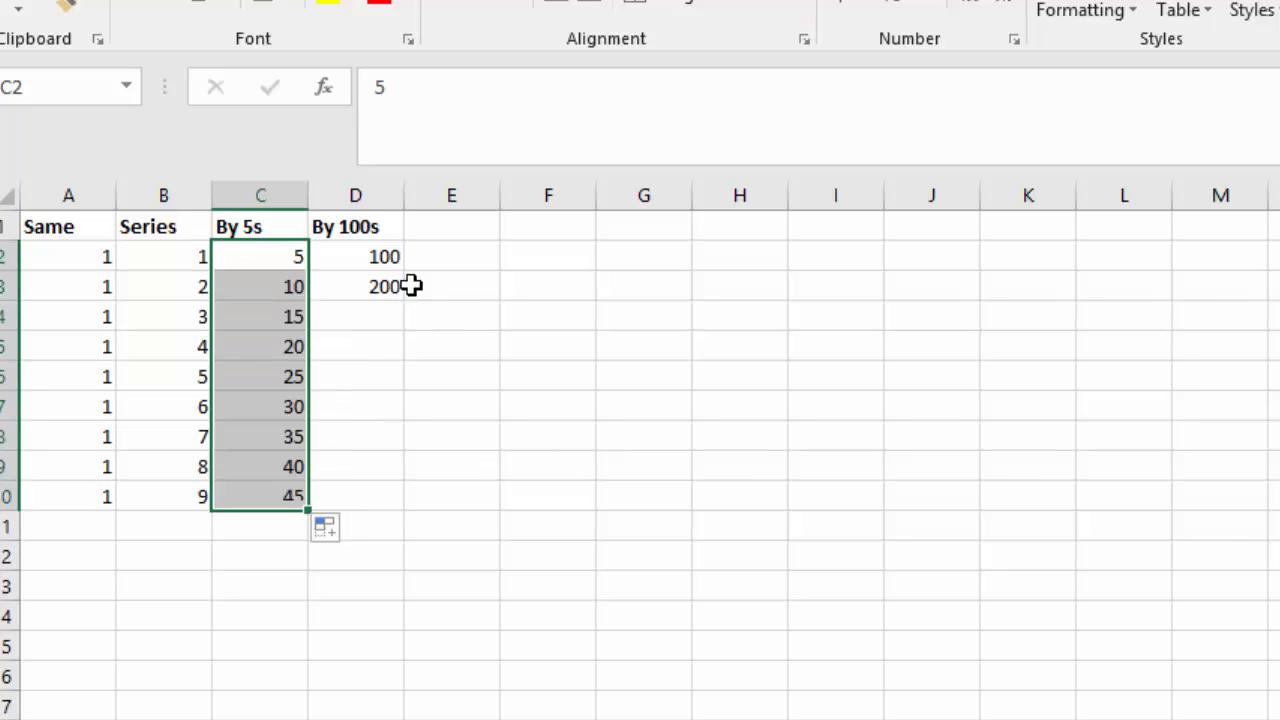
{"action": "left_click", "coordinate": [383, 257]}
{"action": "left_click_drag", "start_coordinate": [385, 282], "coordinate": [368, 500]}
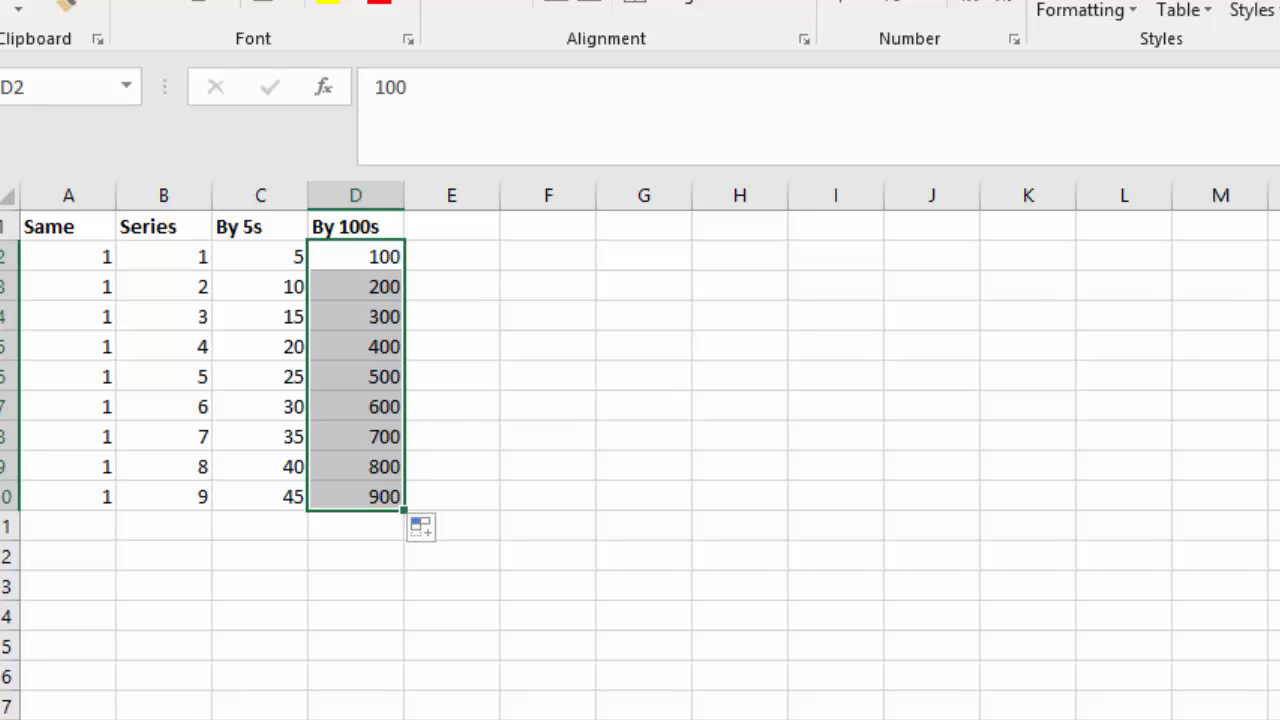
On the Dates sheet, auto fill the Day column from the date in A2 down through A11.
{"action": "key", "text": "ctrl+Page_Down"}
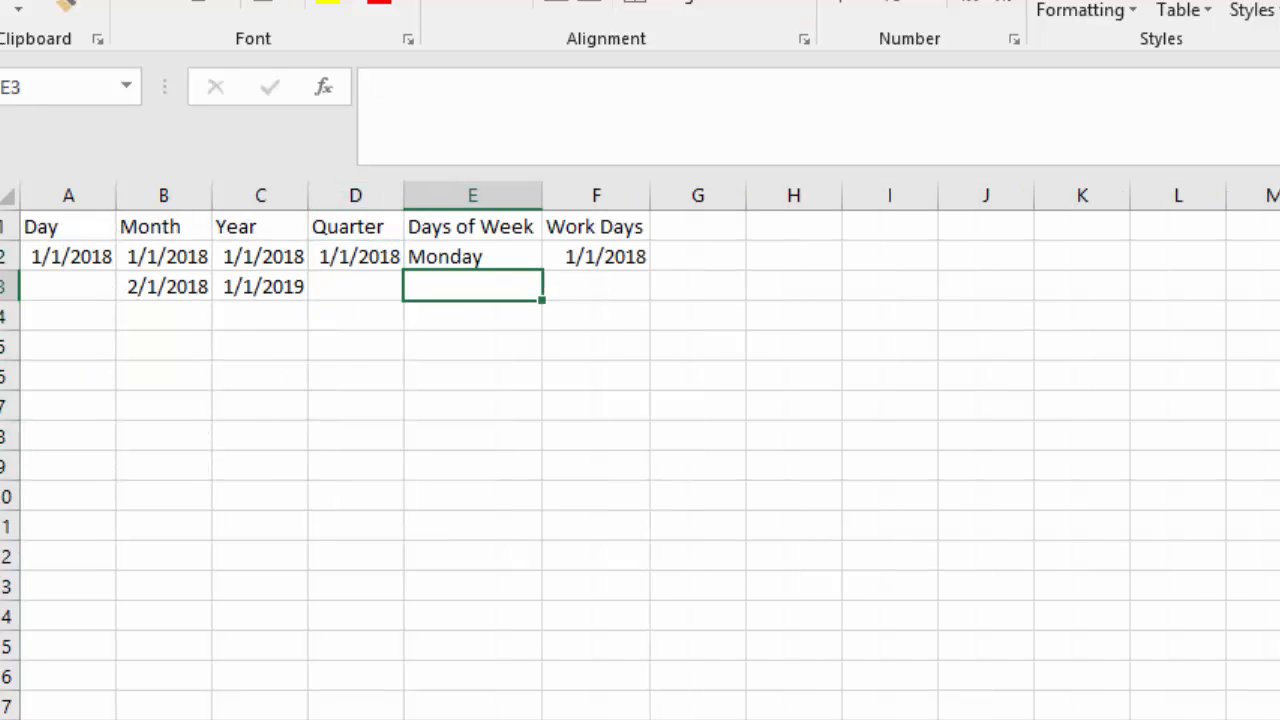
{"action": "left_click", "coordinate": [79, 258]}
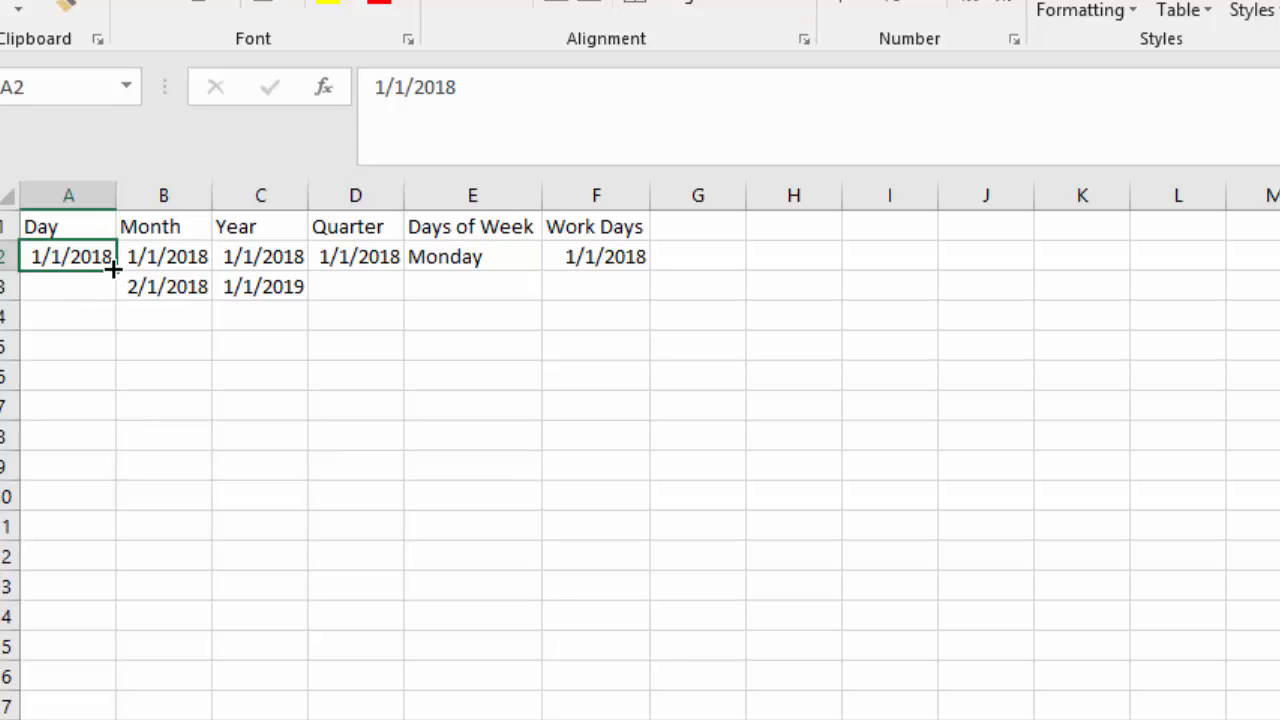
{"action": "left_click_drag", "start_coordinate": [115, 268], "coordinate": [100, 537]}
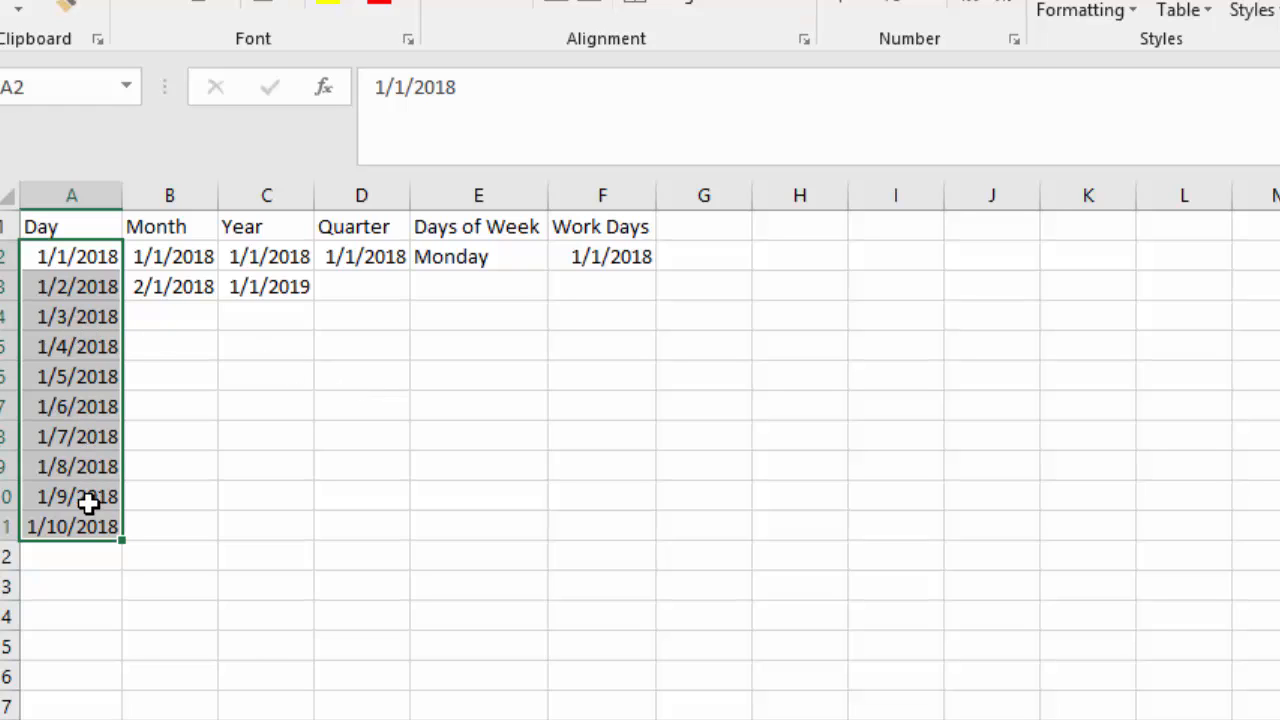
Extend the Month column's monthly date pattern from B2:B3 down through B11.
{"action": "left_click", "coordinate": [212, 257]}
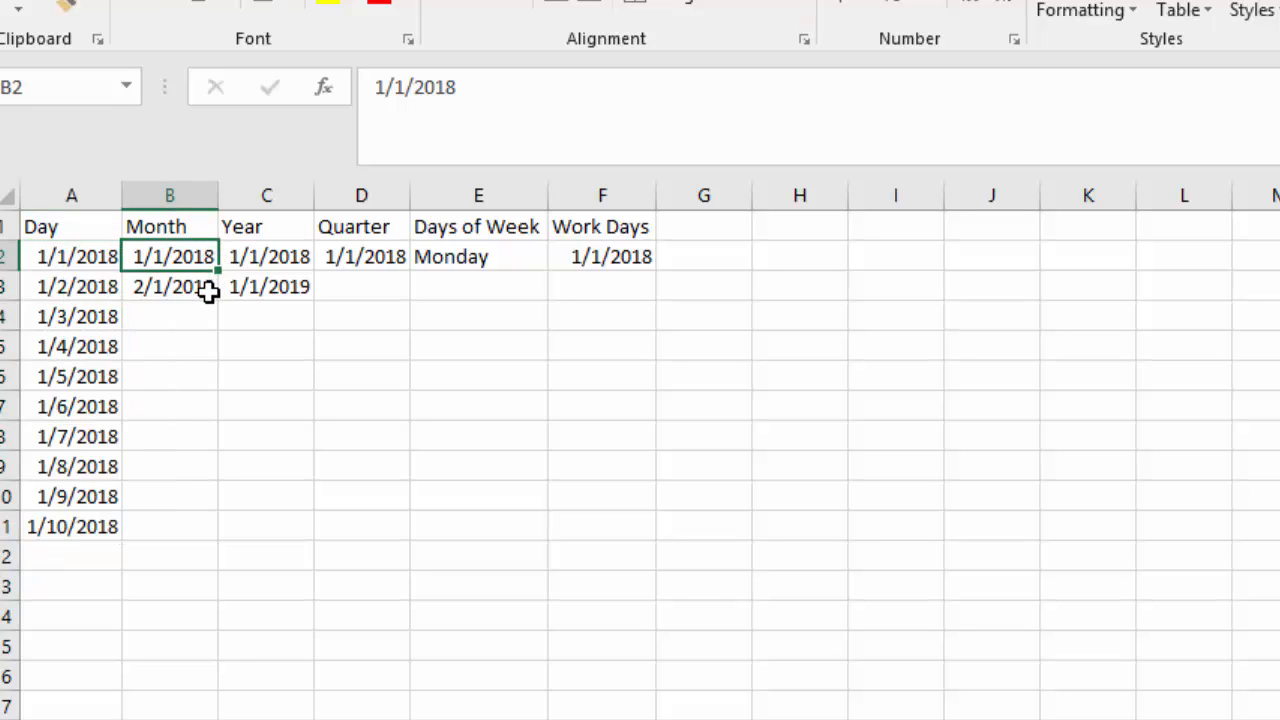
{"action": "left_click", "coordinate": [207, 290], "text": "shift"}
{"action": "left_click_drag", "start_coordinate": [216, 298], "coordinate": [186, 536]}
Extend the Year column's yearly date pattern from C2:C3 down through C11.
{"action": "left_click", "coordinate": [270, 257]}
{"action": "left_click", "coordinate": [270, 287], "text": "shift"}
{"action": "left_click_drag", "start_coordinate": [318, 299], "coordinate": [306, 540]}
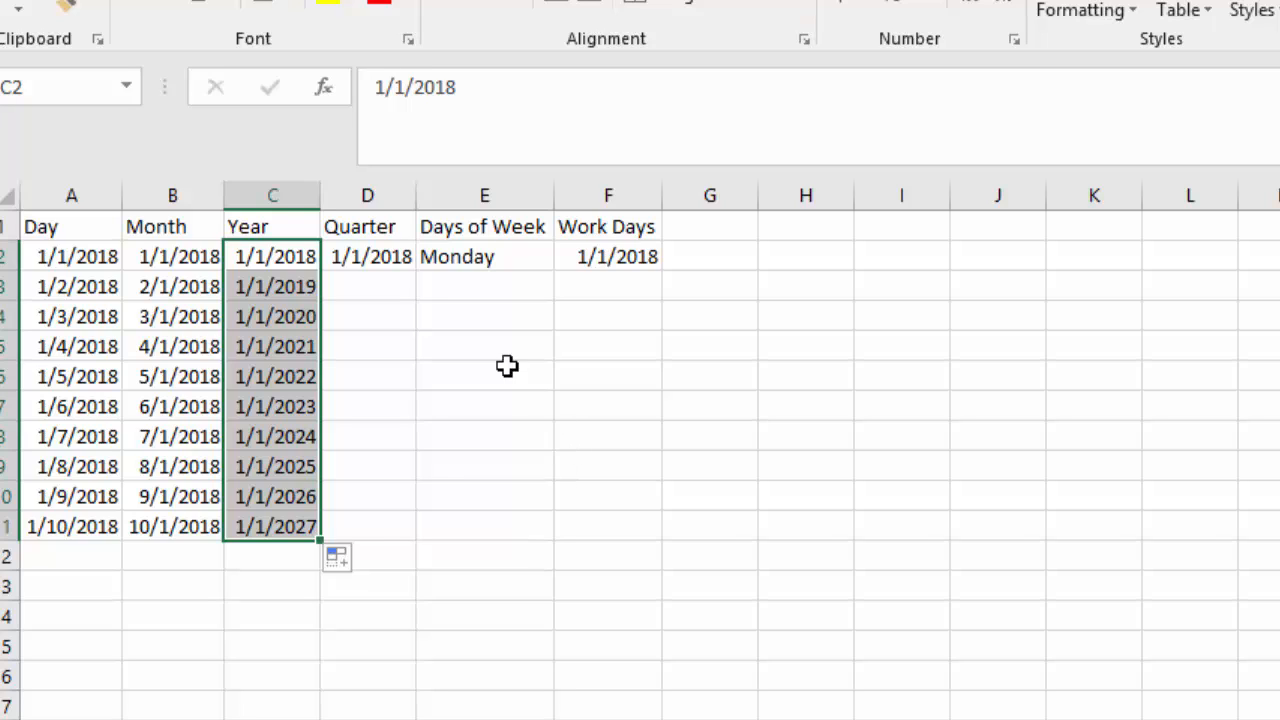
Fill a date series down the Quarter column from D2 with unit Month, step value 3 and stop value 10/1/2020, and autofit the column width.
{"action": "left_click", "coordinate": [360, 257]}
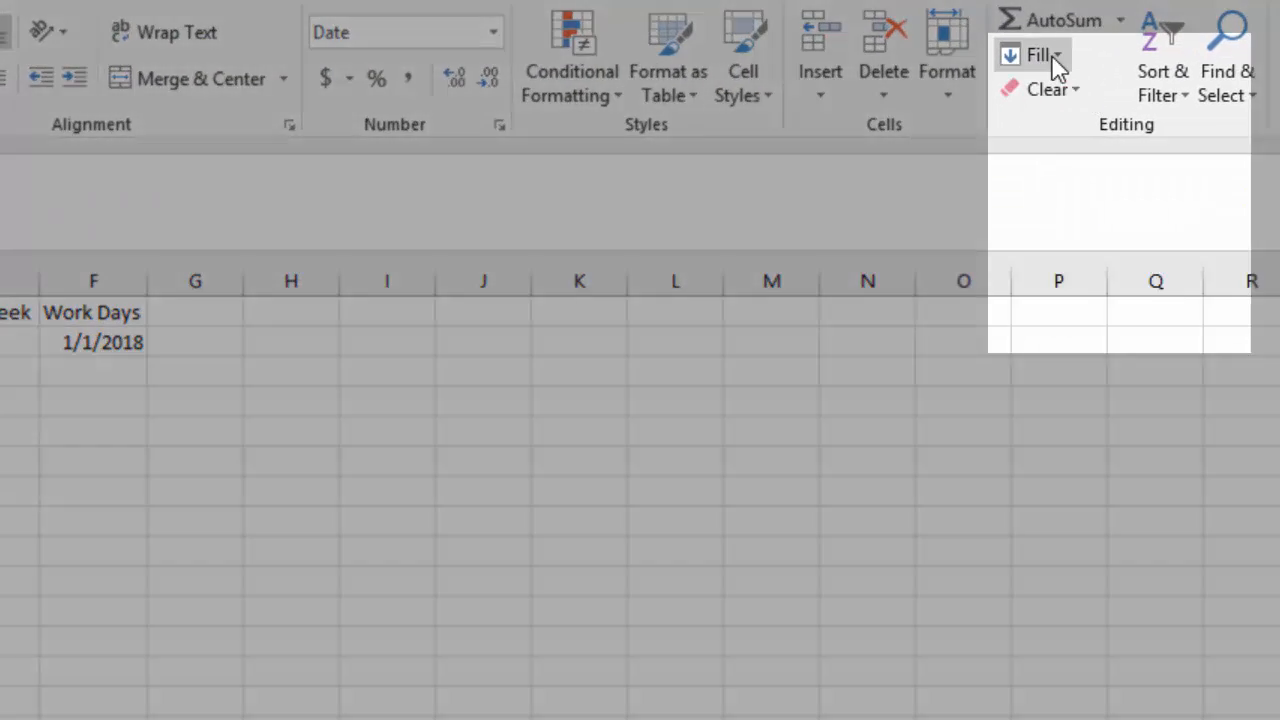
{"action": "left_click", "coordinate": [1055, 56]}
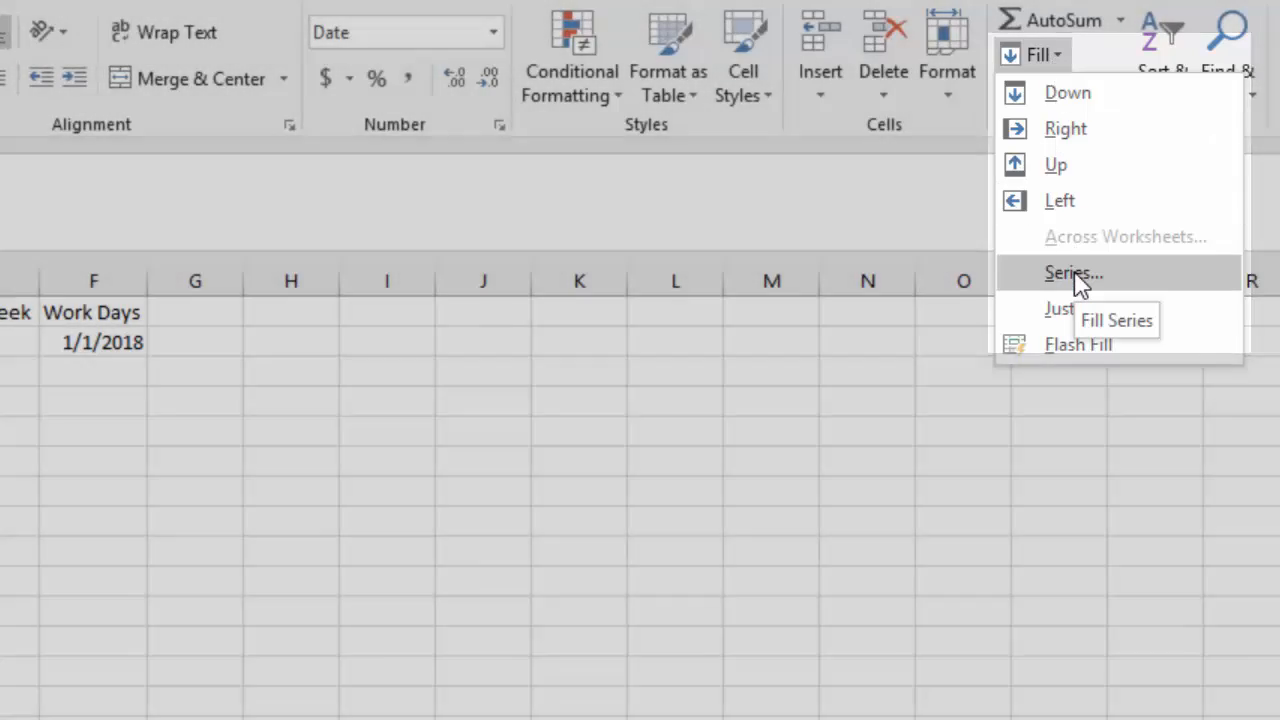
{"action": "left_click", "coordinate": [1074, 273]}
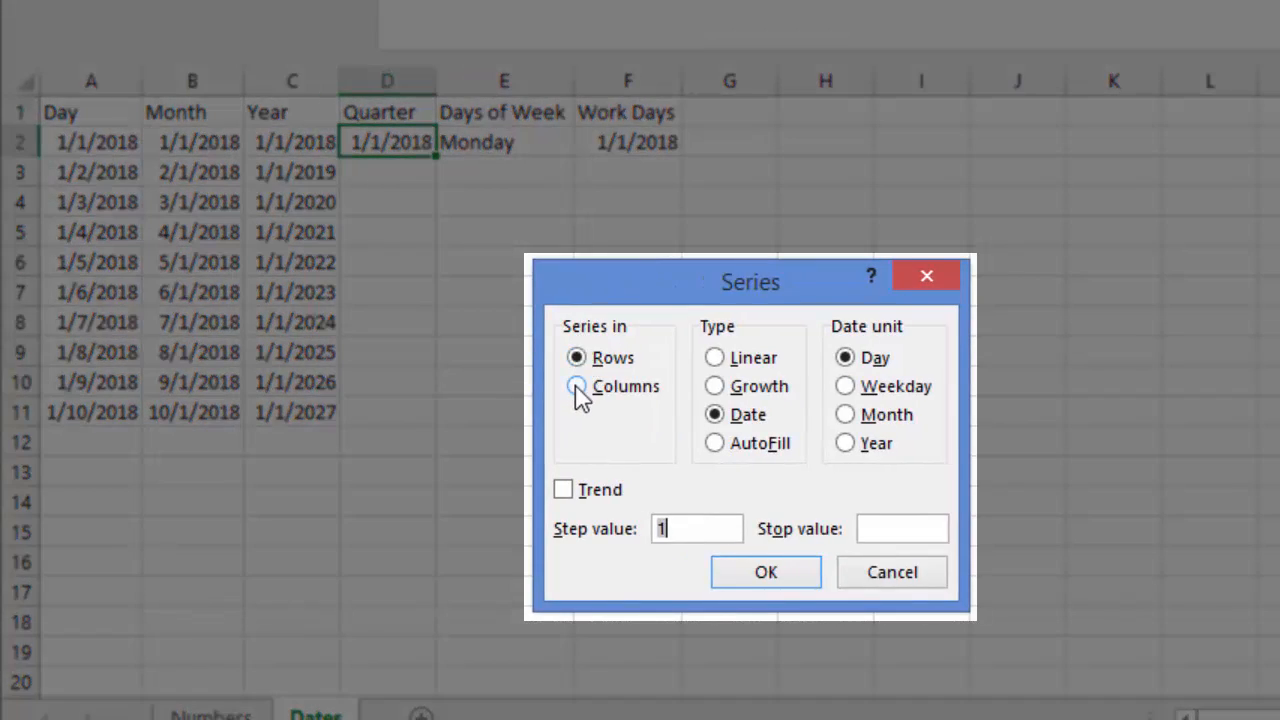
{"action": "left_click", "coordinate": [578, 388]}
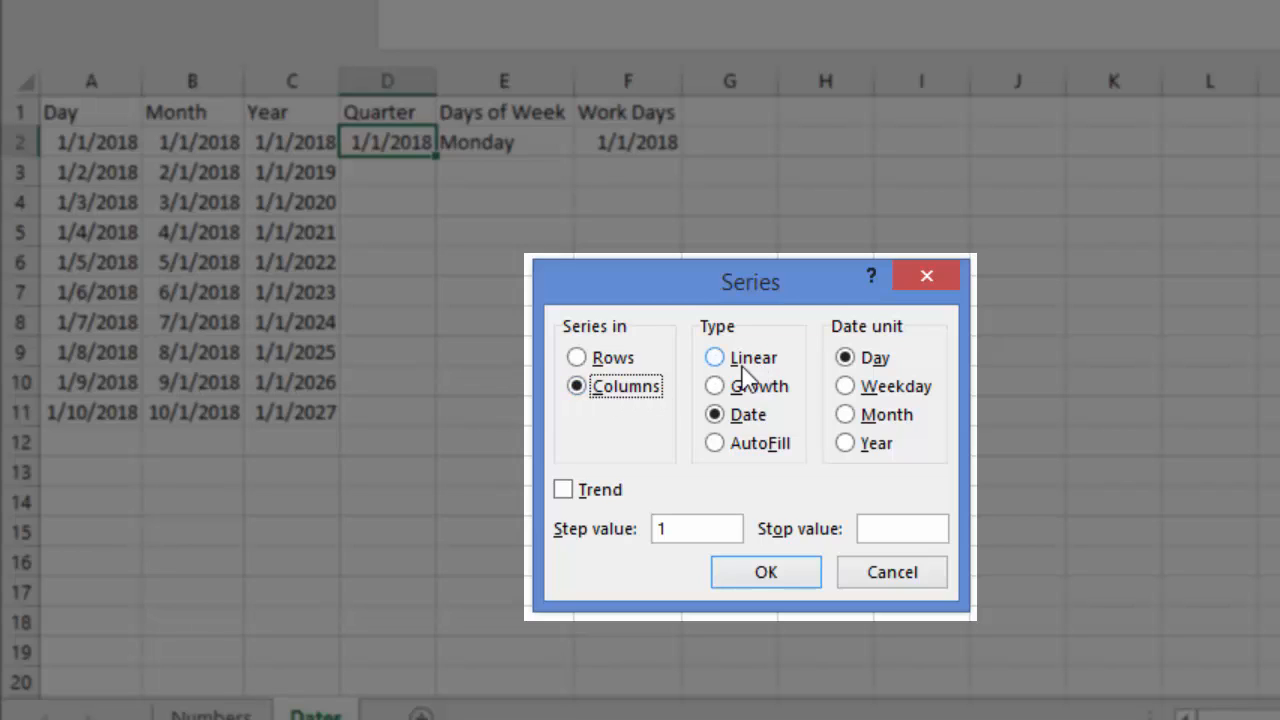
{"action": "left_click", "coordinate": [847, 417]}
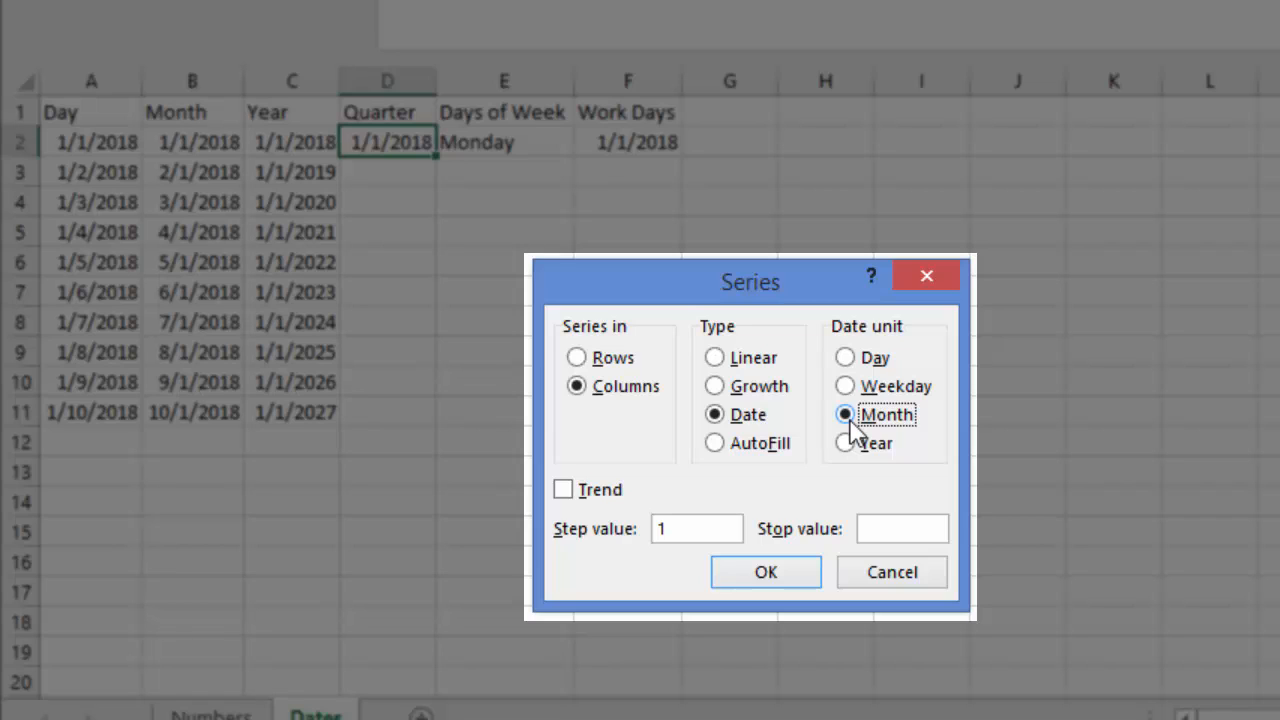
{"action": "left_click", "coordinate": [708, 520]}
{"action": "left_click_drag", "start_coordinate": [708, 520], "coordinate": [651, 522]}
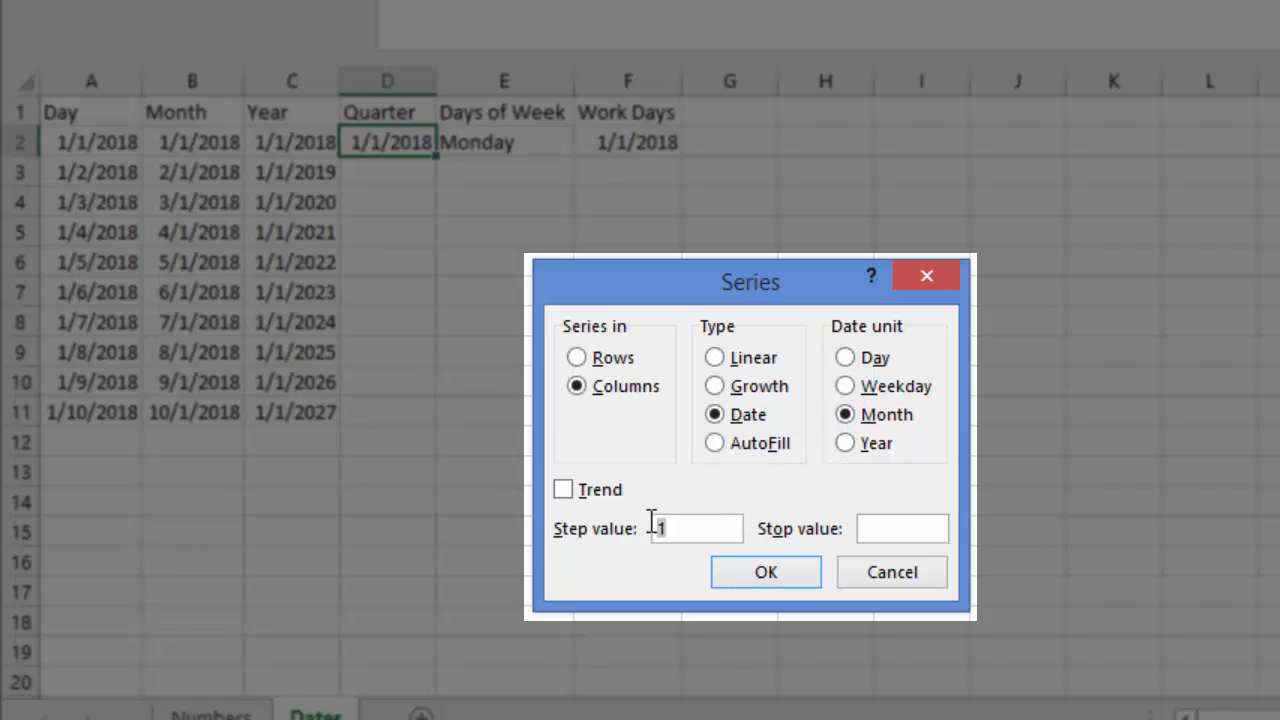
{"action": "type", "text": "3"}
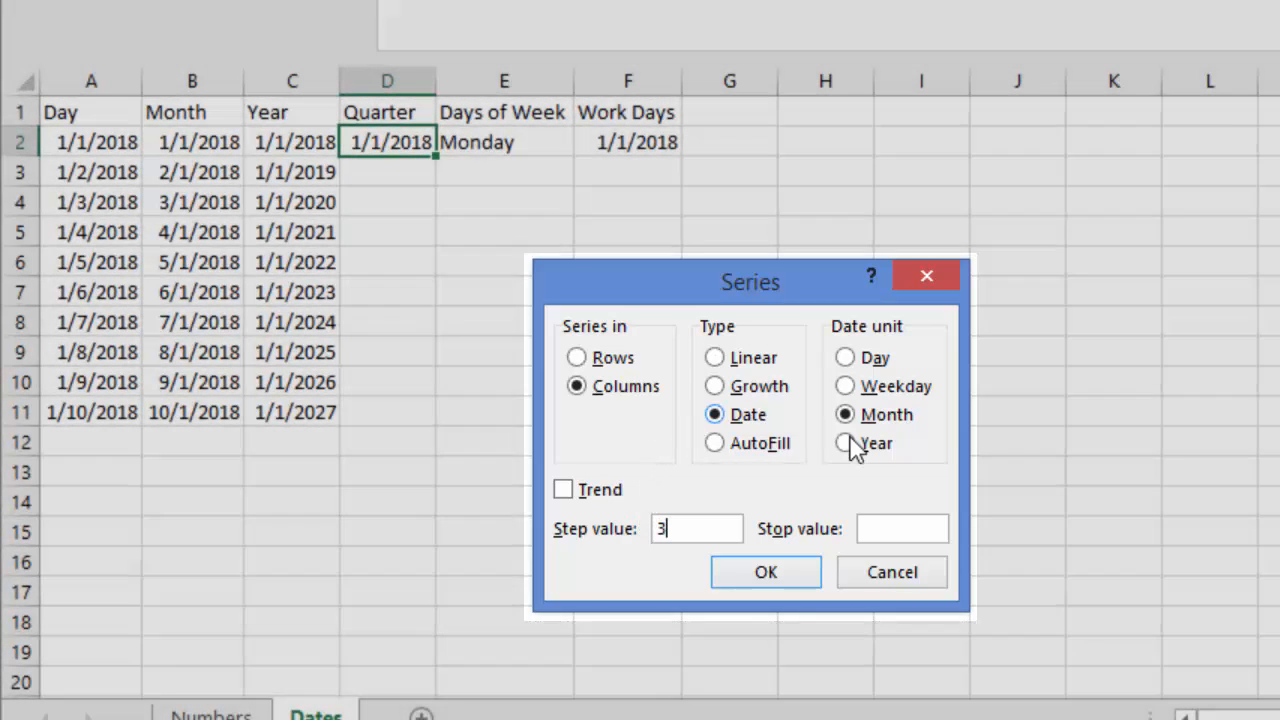
{"action": "left_click", "coordinate": [935, 528]}
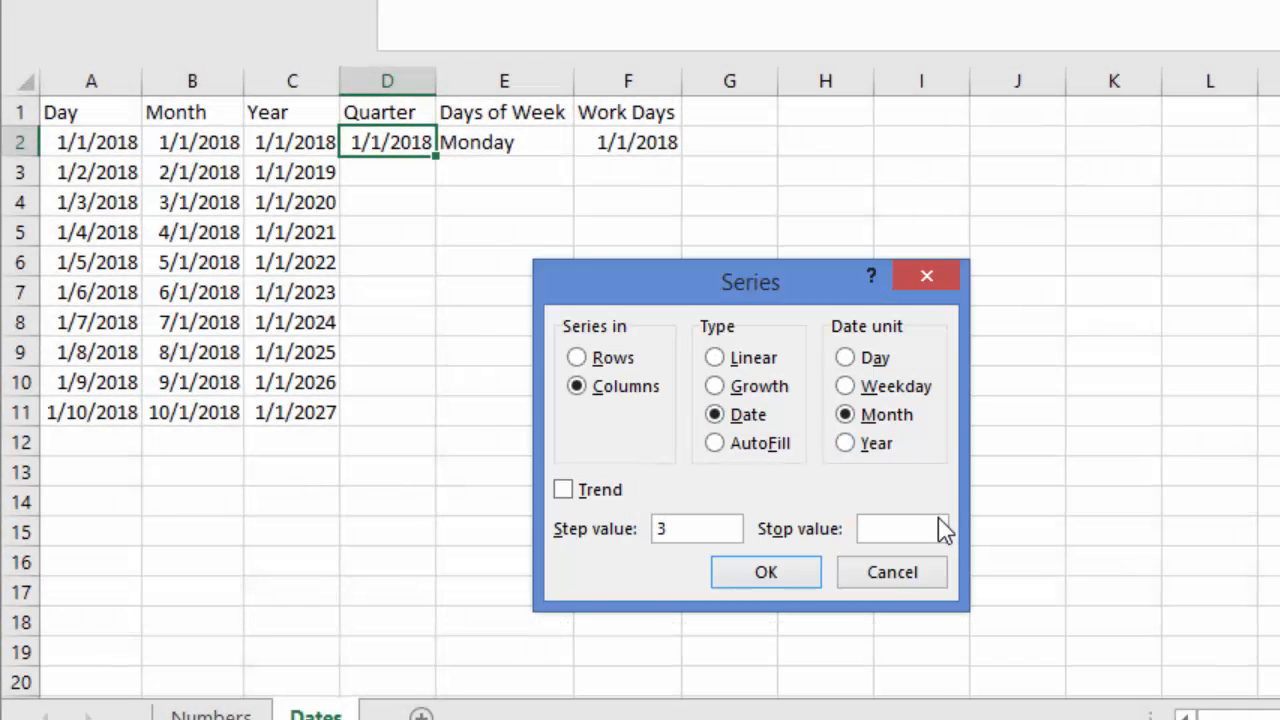
{"action": "type", "text": "10/1/2020"}
{"action": "left_click", "coordinate": [795, 580]}
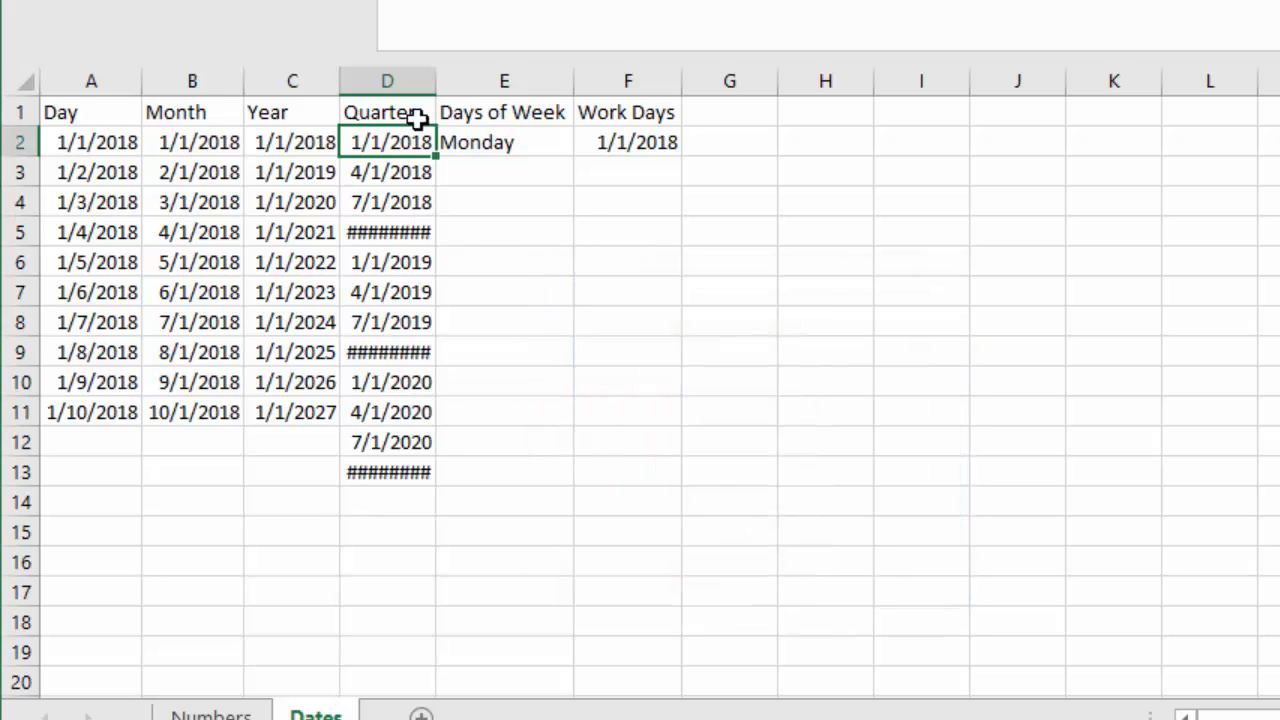
{"action": "double_click", "coordinate": [436, 82]}
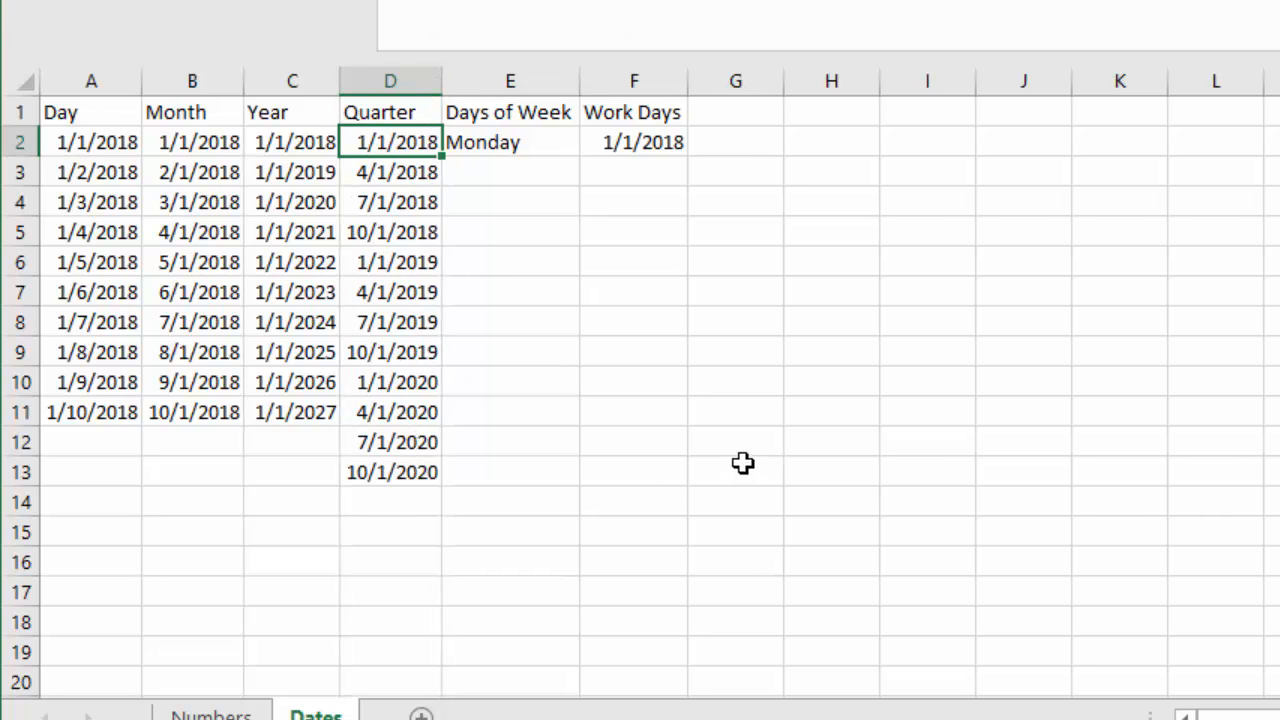
Auto fill the Days of Week column from Monday in E2 down through E11.
{"action": "left_click", "coordinate": [524, 147]}
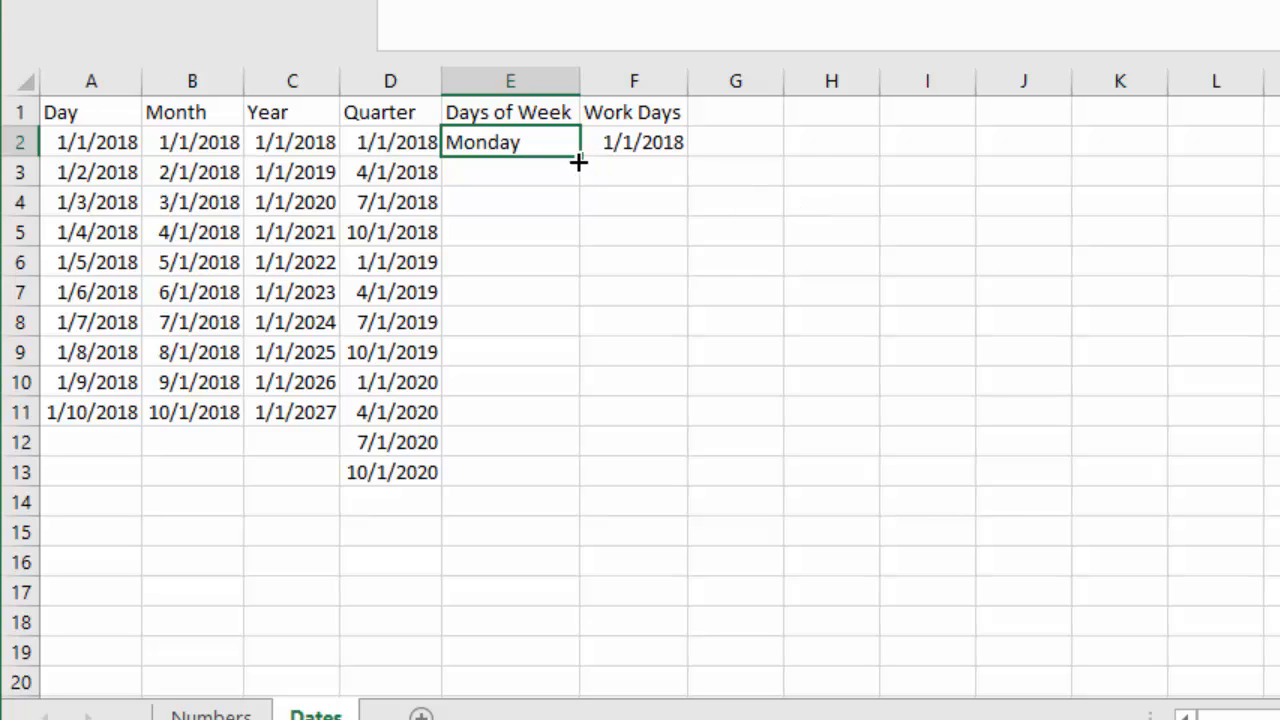
{"action": "left_click_drag", "start_coordinate": [578, 160], "coordinate": [568, 424]}
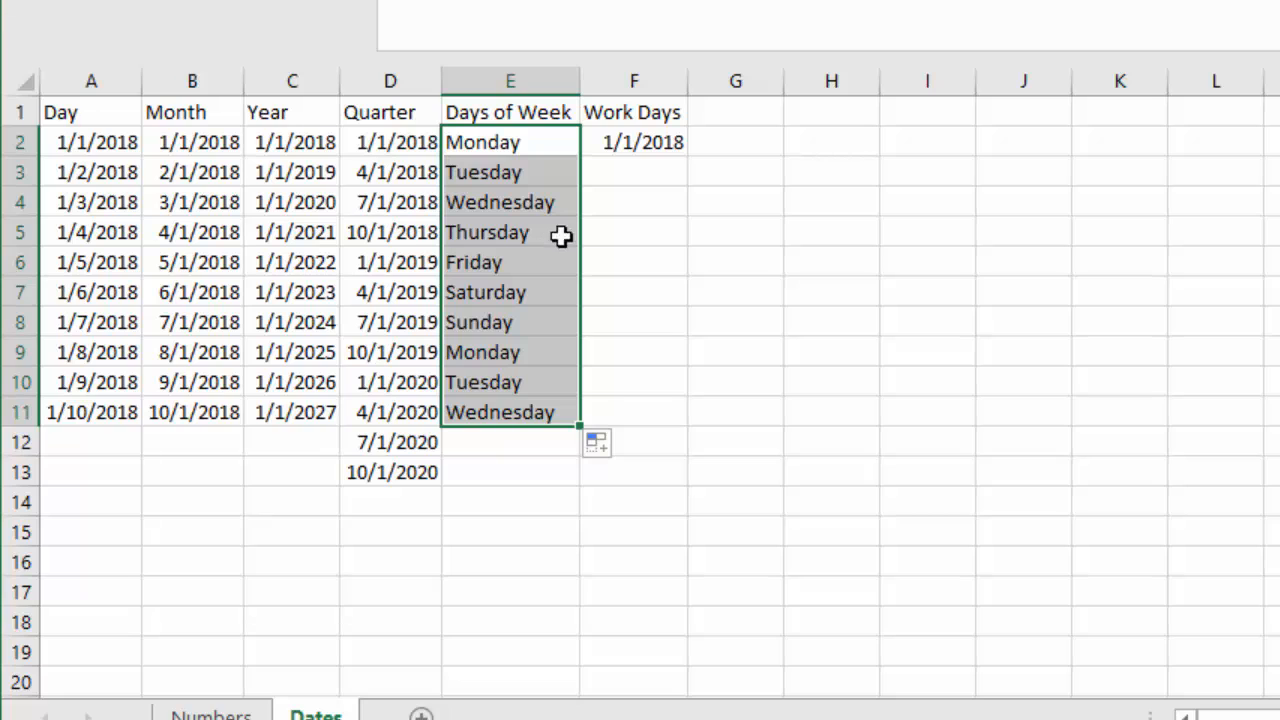
Fill the Work Days range F2:F11 with a date series in columns using the Weekday unit and step value 1.
{"action": "left_click", "coordinate": [664, 140]}
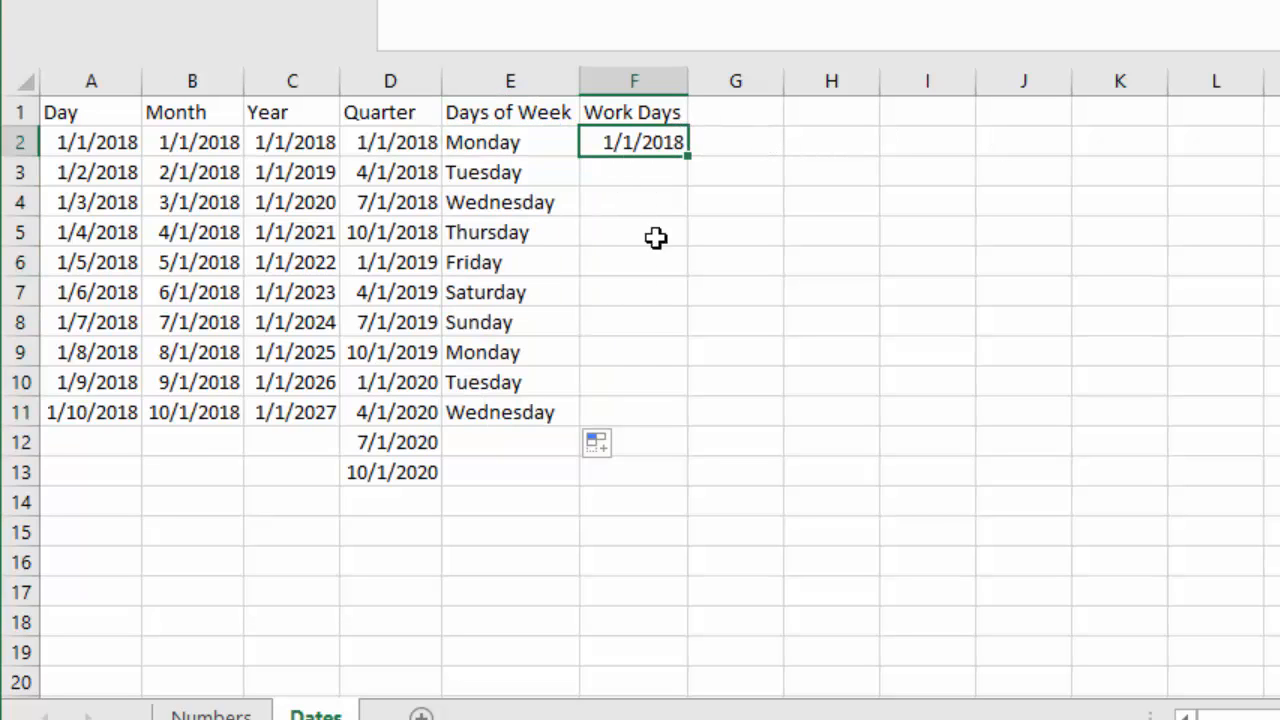
{"action": "left_click", "coordinate": [634, 405], "text": "shift"}
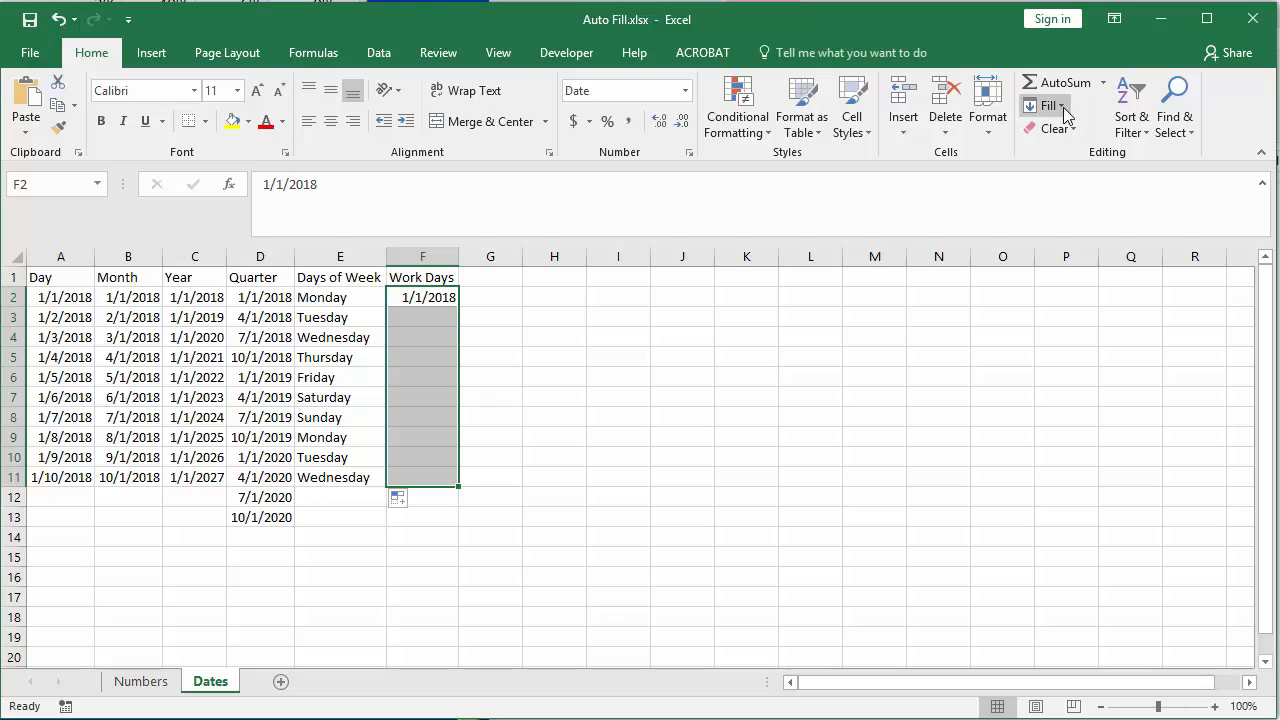
{"action": "left_click", "coordinate": [1063, 107]}
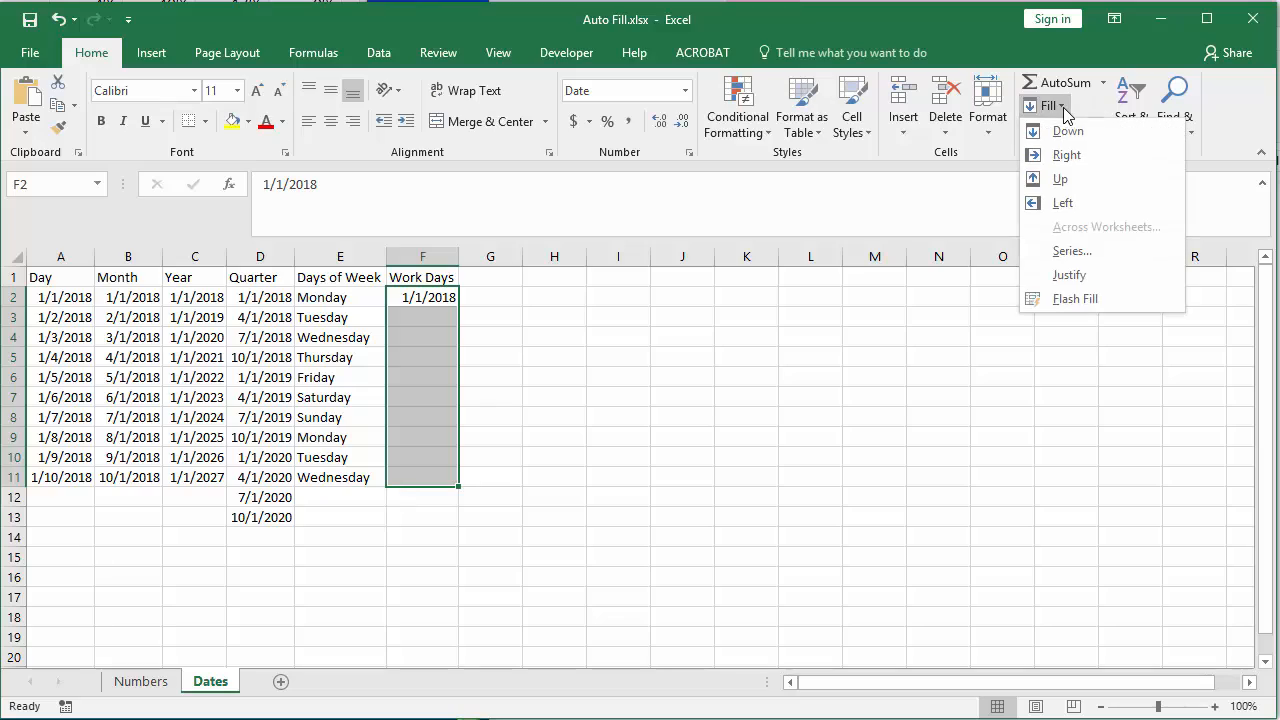
{"action": "left_click", "coordinate": [1070, 251]}
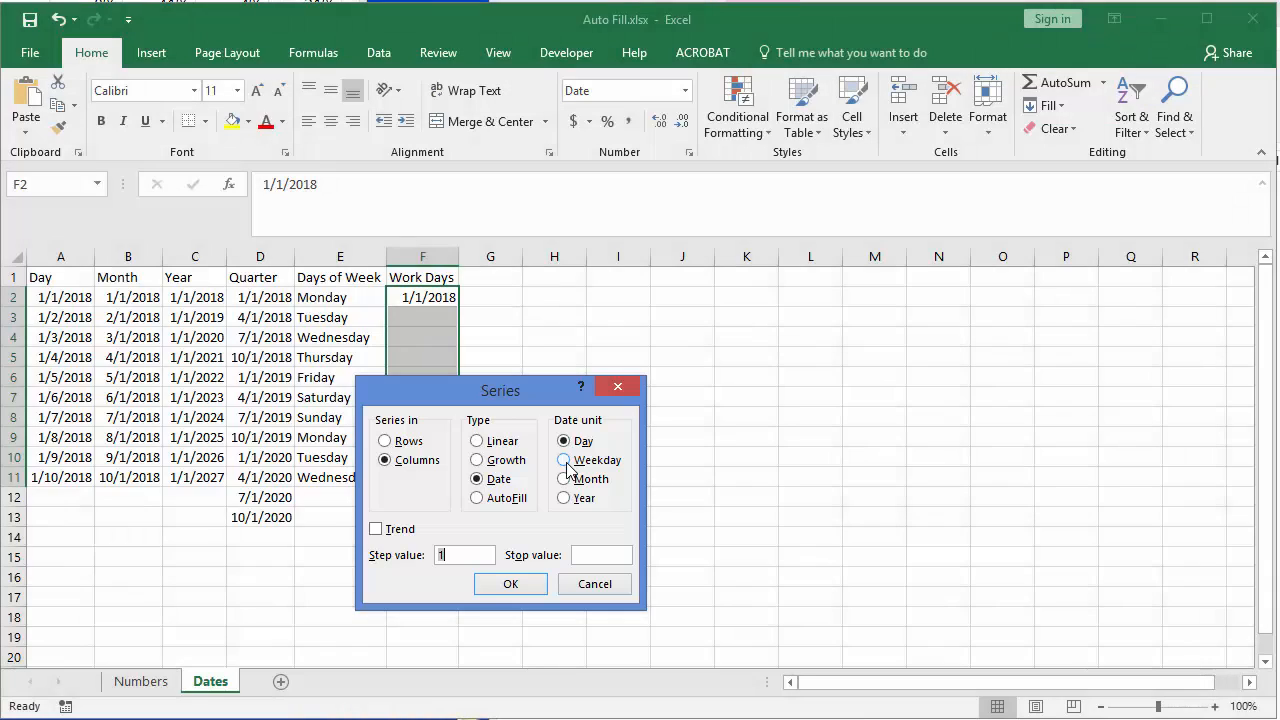
{"action": "left_click", "coordinate": [566, 461]}
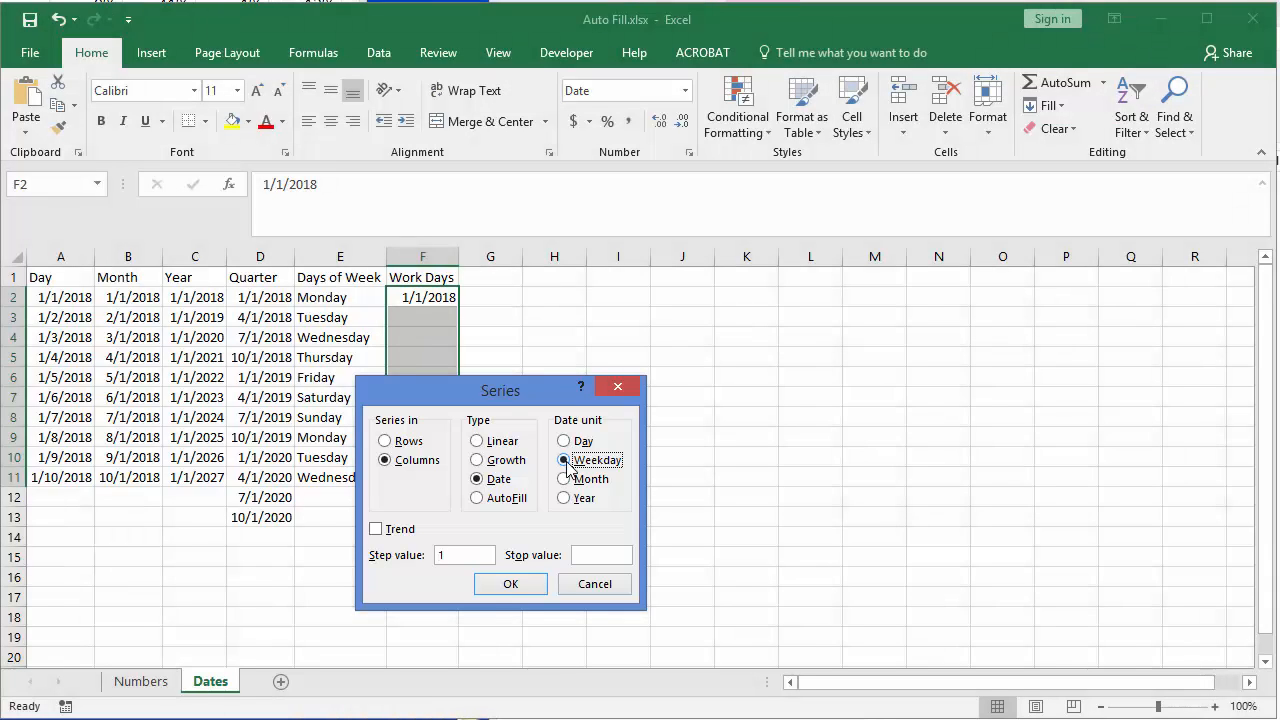
{"action": "left_click", "coordinate": [519, 586]}
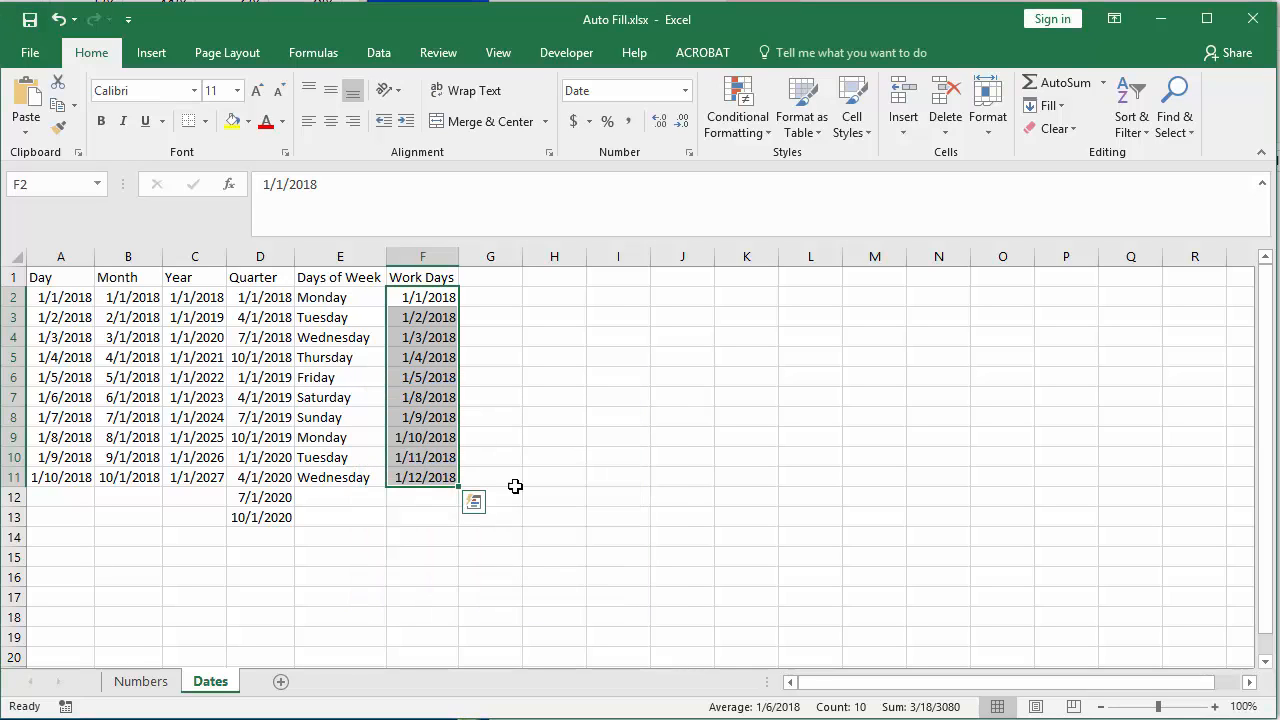